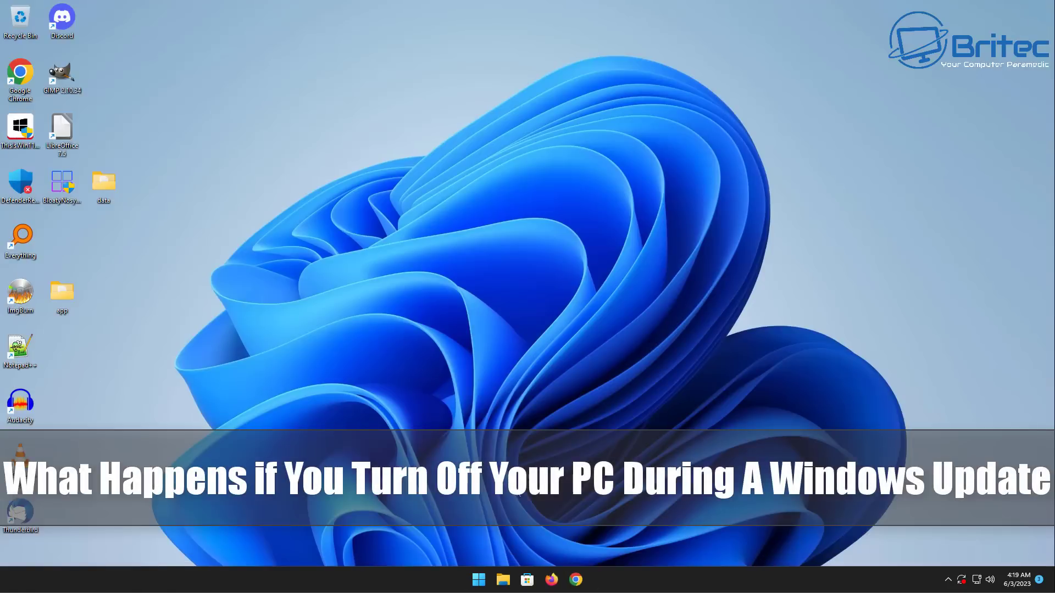
Restart Windows into updating, then power off the VM while 'Updates are underway' shows.
left_click(478, 580)
left_click(663, 542)
left_click(665, 520)
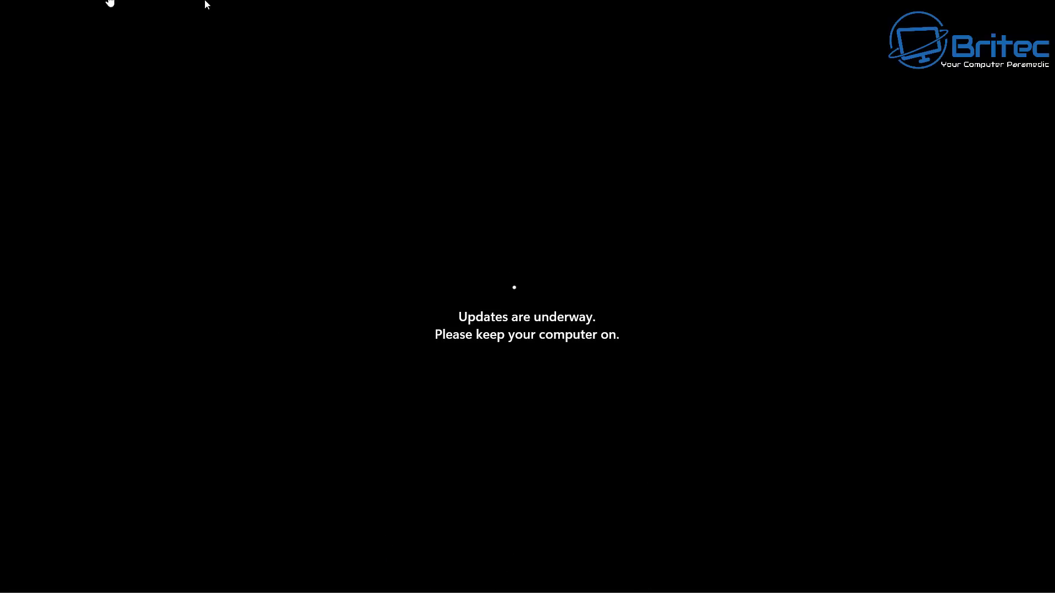
left_click(206, 4)
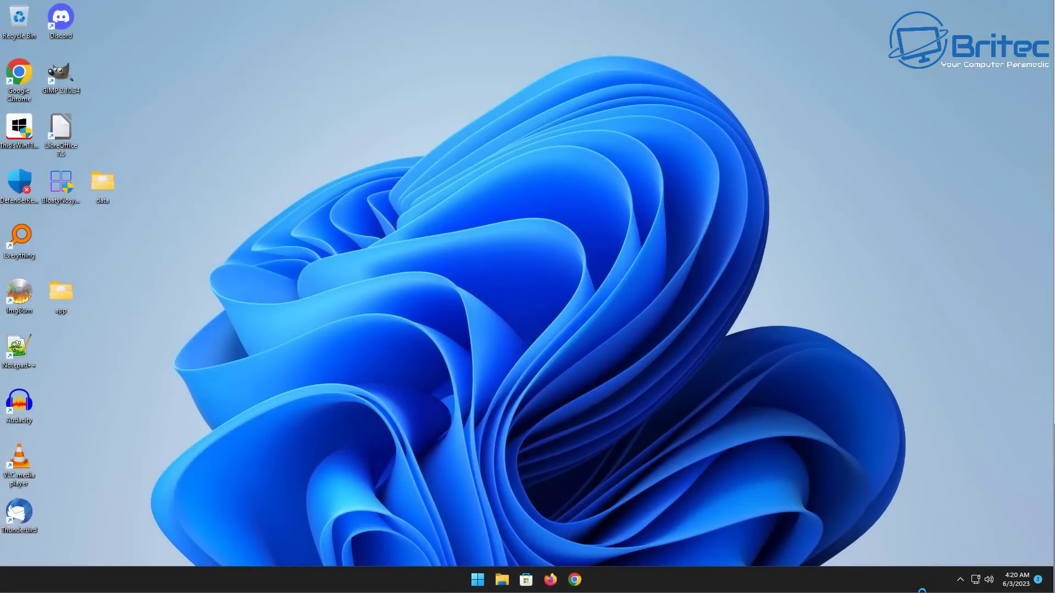
Open Settings to the Windows Update page showing pending KB5026372 and failed KB5012170.
left_click(478, 580)
left_click(499, 257)
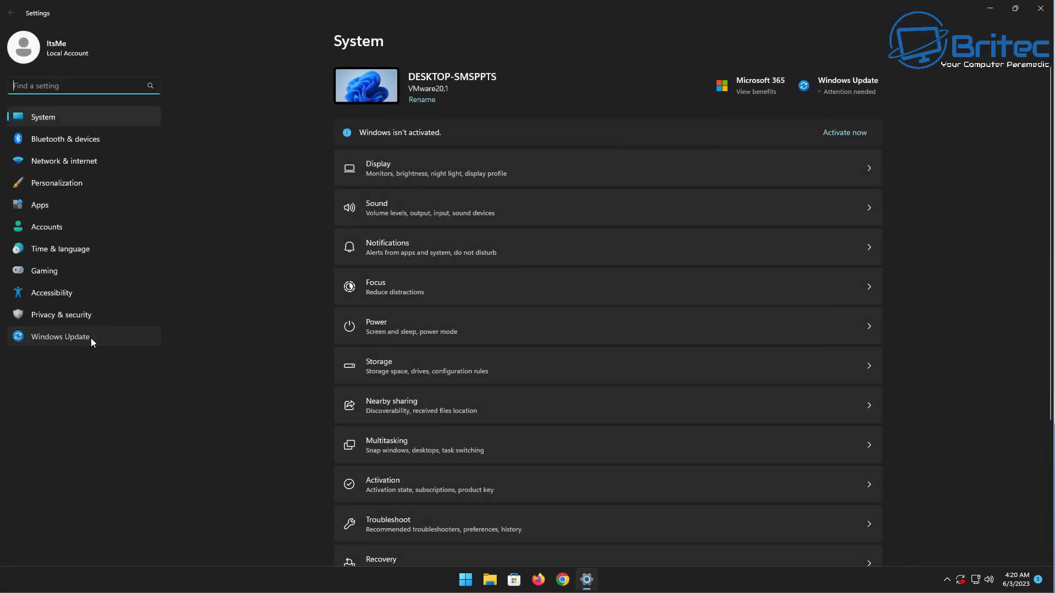
left_click(90, 337)
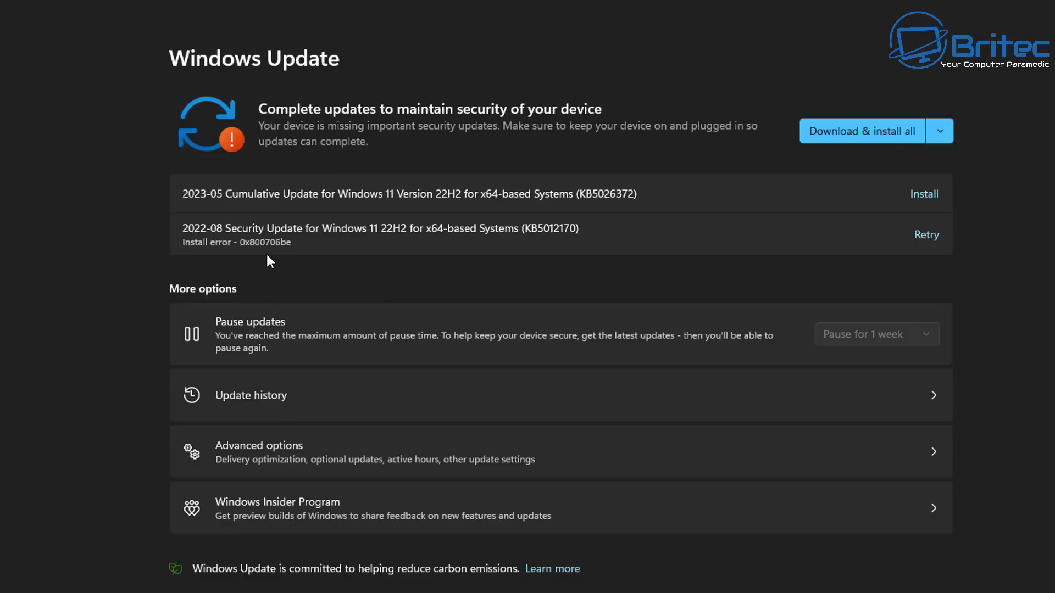
Retry the KB5012170 security update and install the 2023-05 cumulative update.
left_click(924, 237)
left_click(926, 235)
left_click(923, 195)
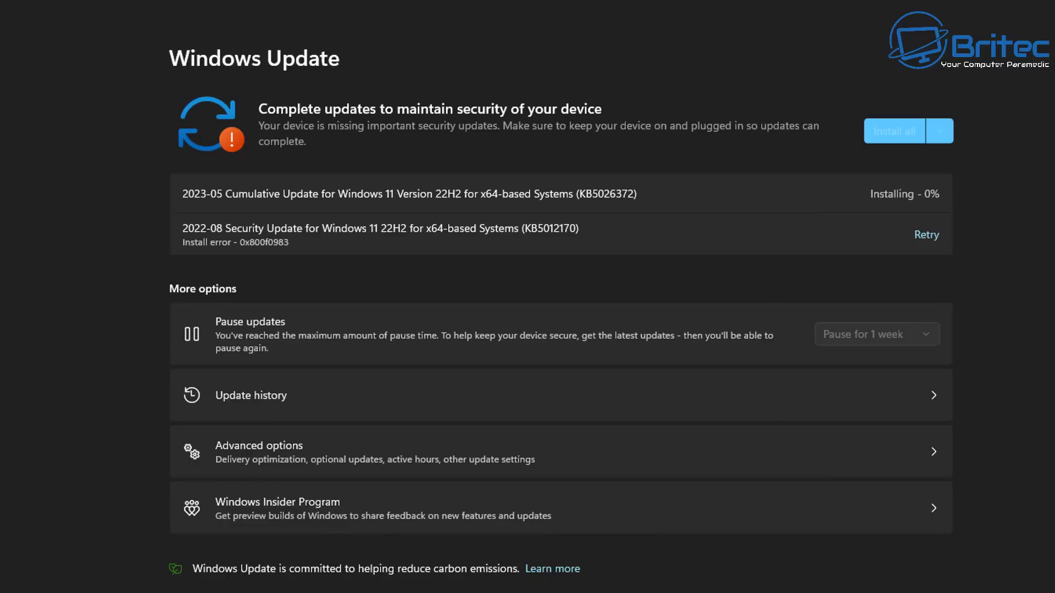
left_click(928, 235)
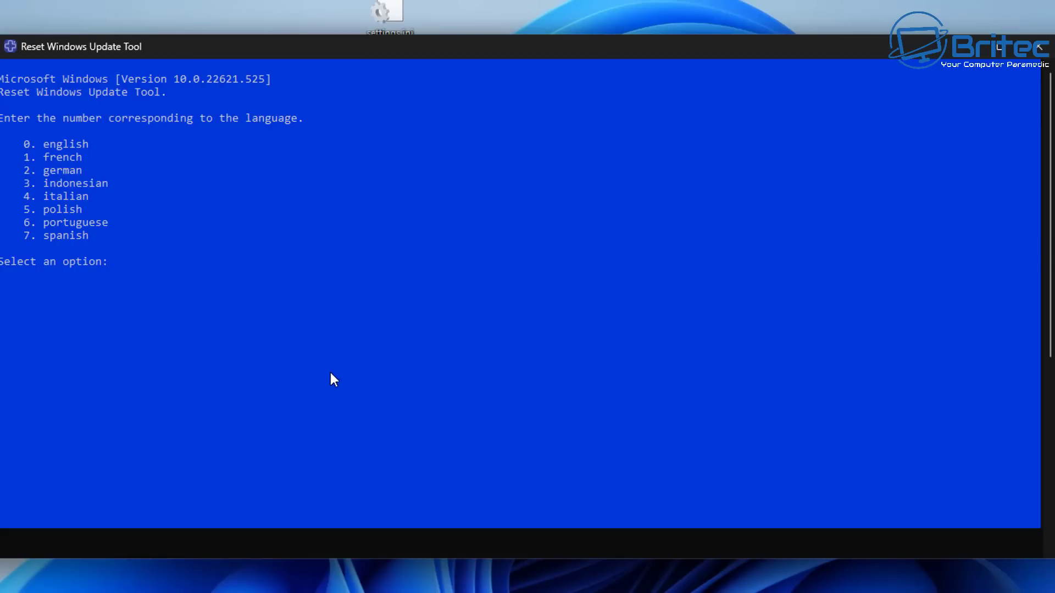
Choose English (0) and accept the terms of use (y) in the Reset Windows Update Tool.
type("0")
key("Return")
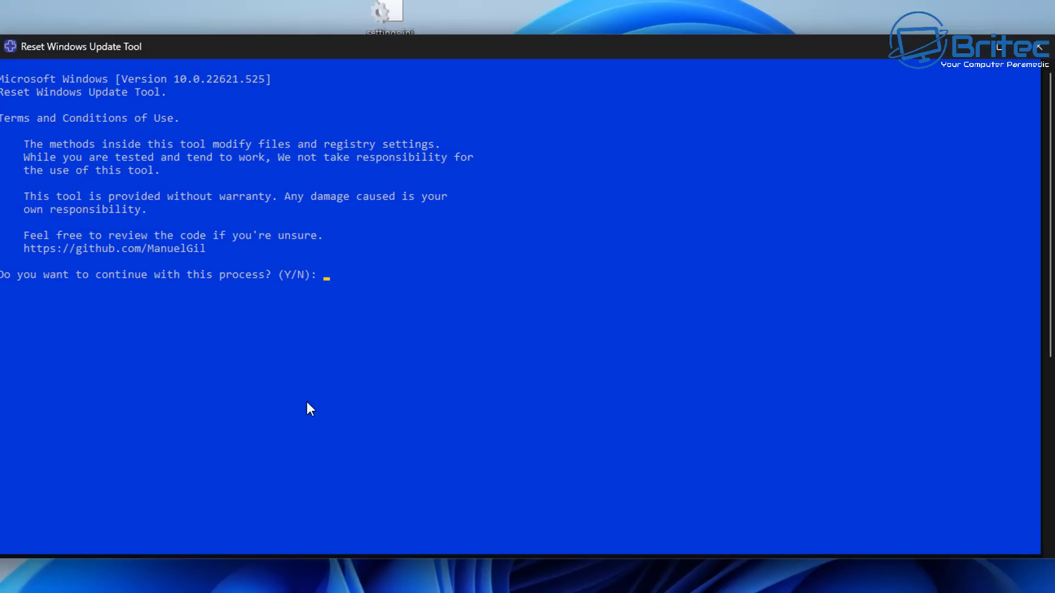
type("y")
key("Return")
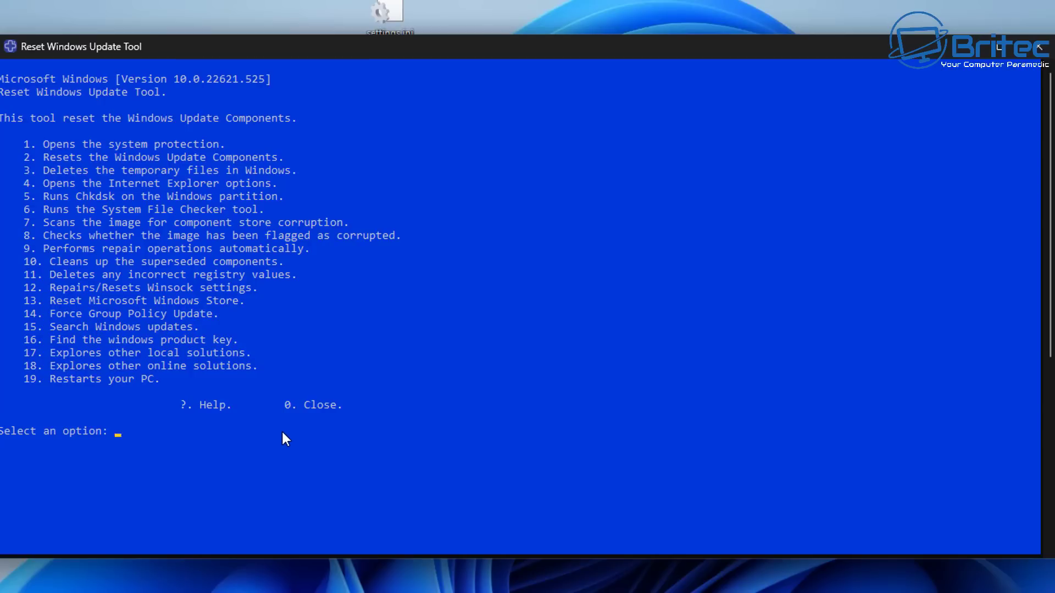
Run option 2 to reset Windows Update components, answering y to retry stopping BITS.
type("2")
key("Return")
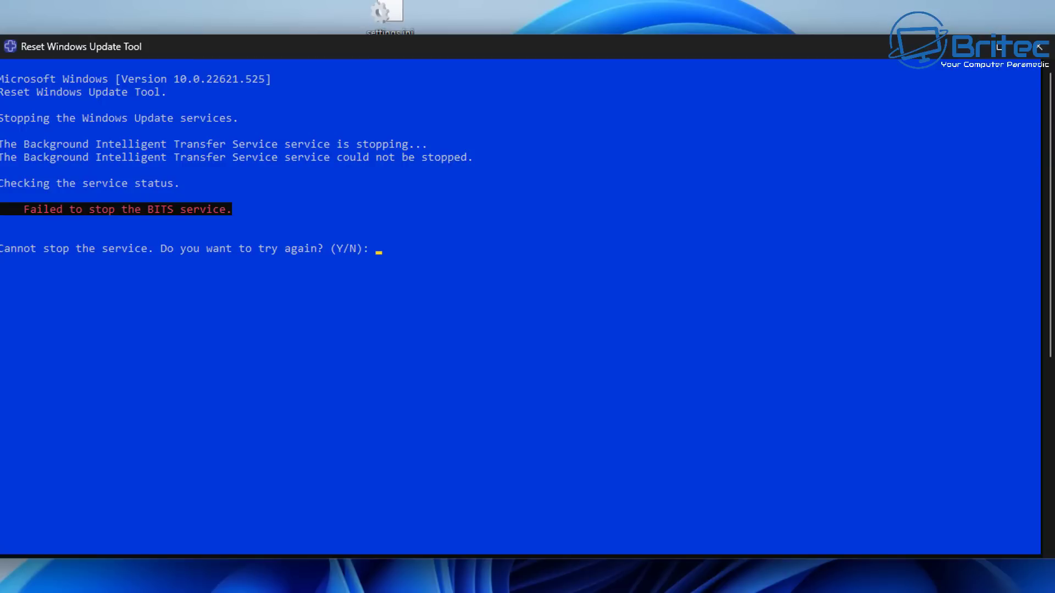
type("y")
key("Return")
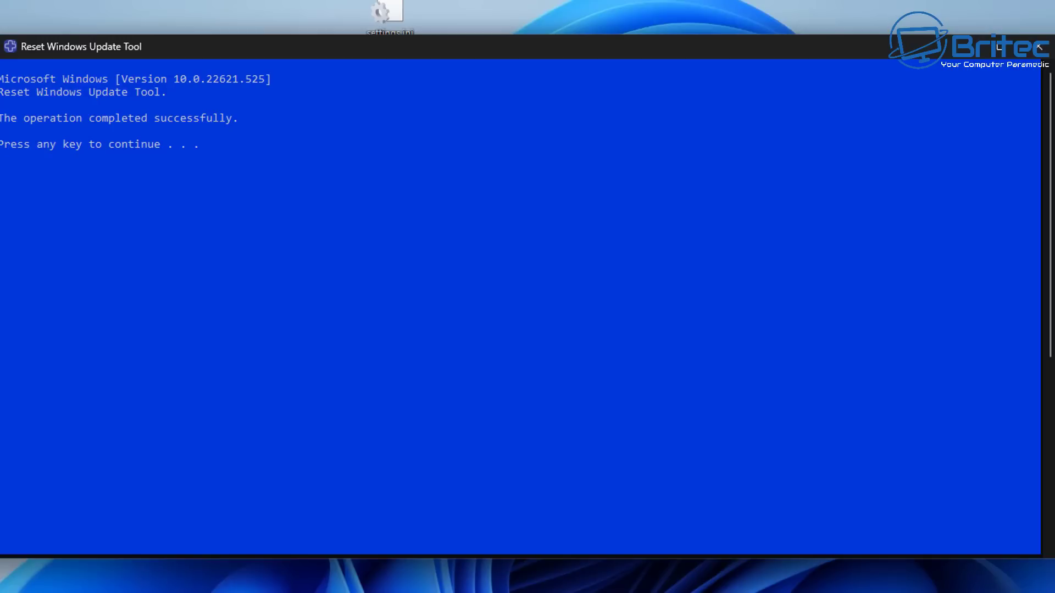
Return to the repair menu and run option 6, the System File Checker scan.
key("Return")
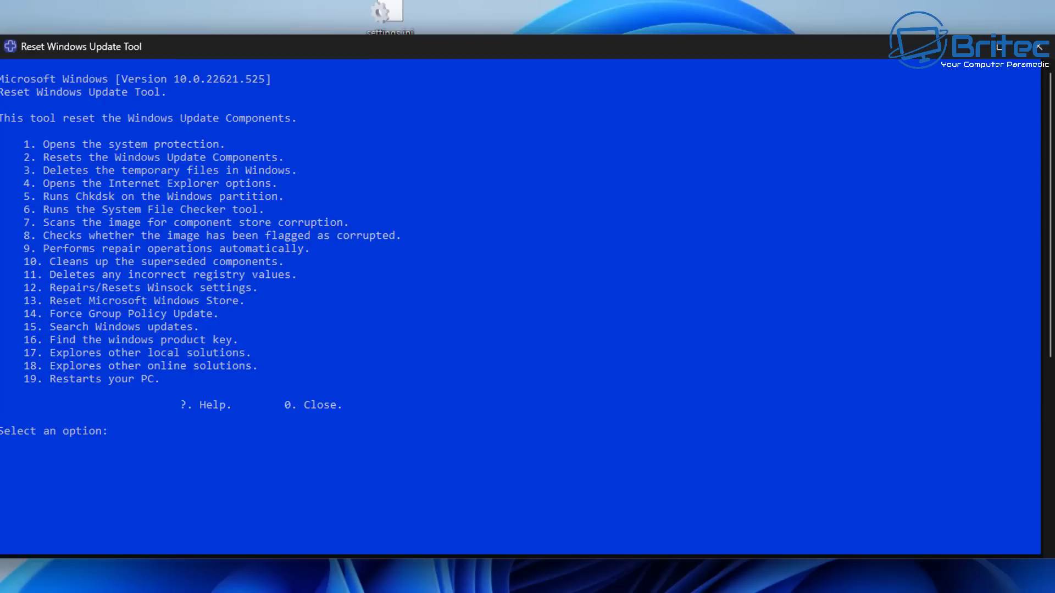
type("6")
key("Return")
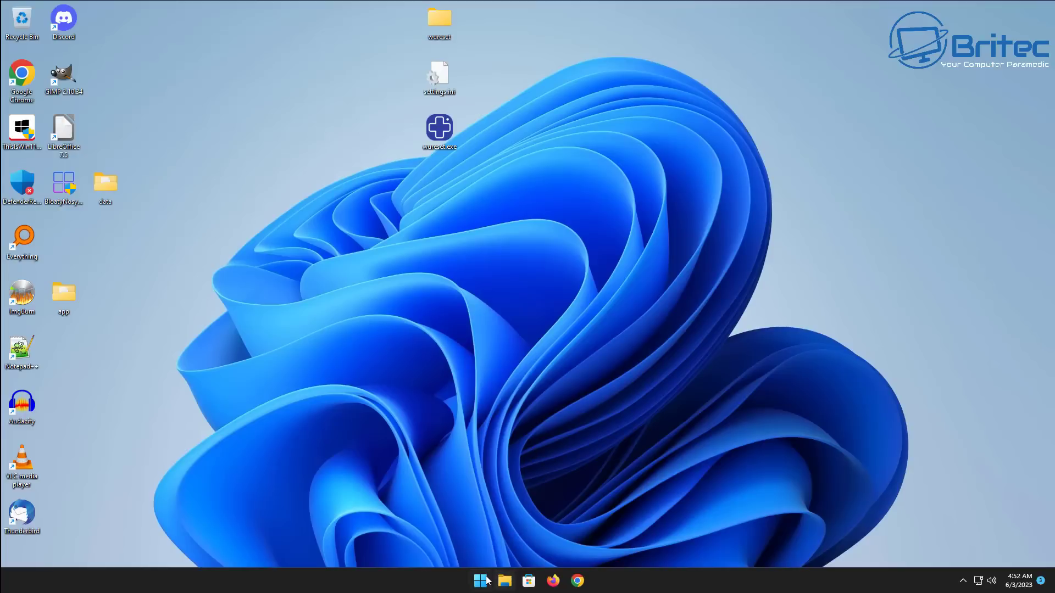
Reopen Settings > Windows Update and retry installing the KB5012170 security update.
left_click(480, 581)
left_click(504, 256)
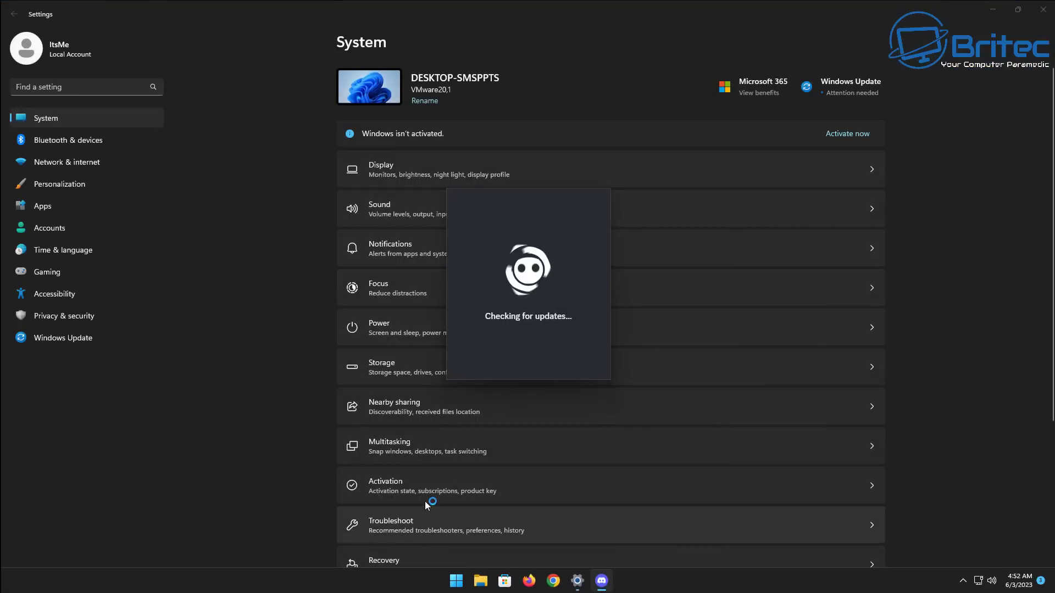
scroll(417, 418, "down", 5)
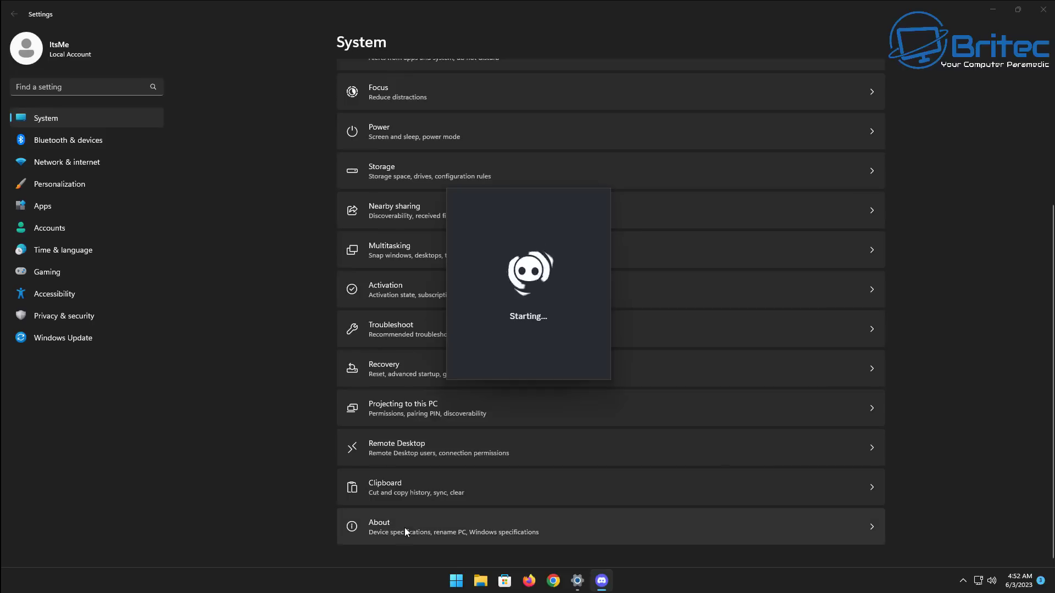
left_click(94, 339)
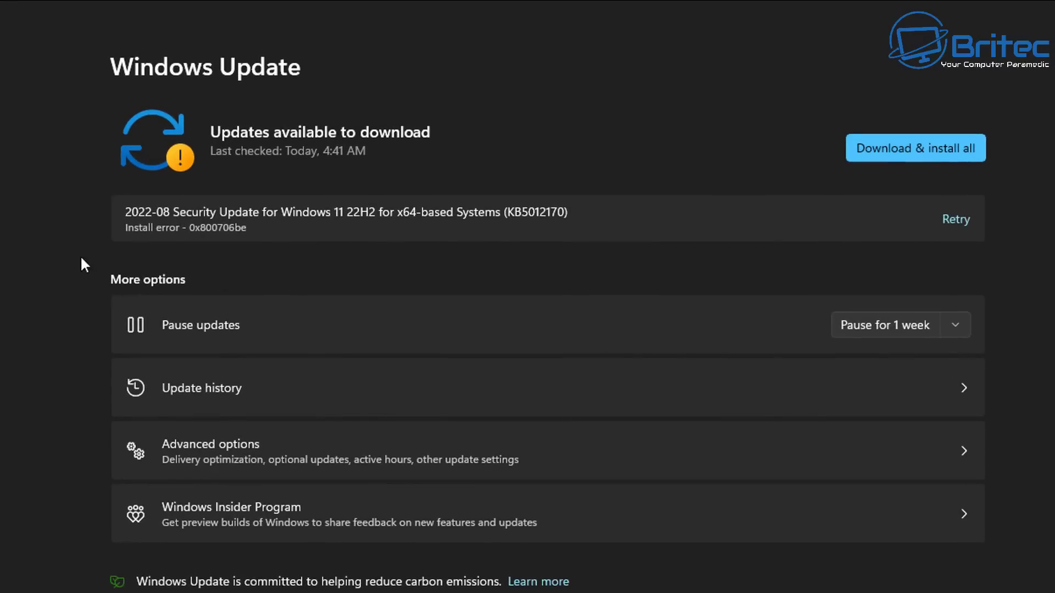
left_click(955, 221)
left_click(957, 220)
Download and install all updates, then run the Windows Update troubleshooter past its restart notice.
left_click(938, 145)
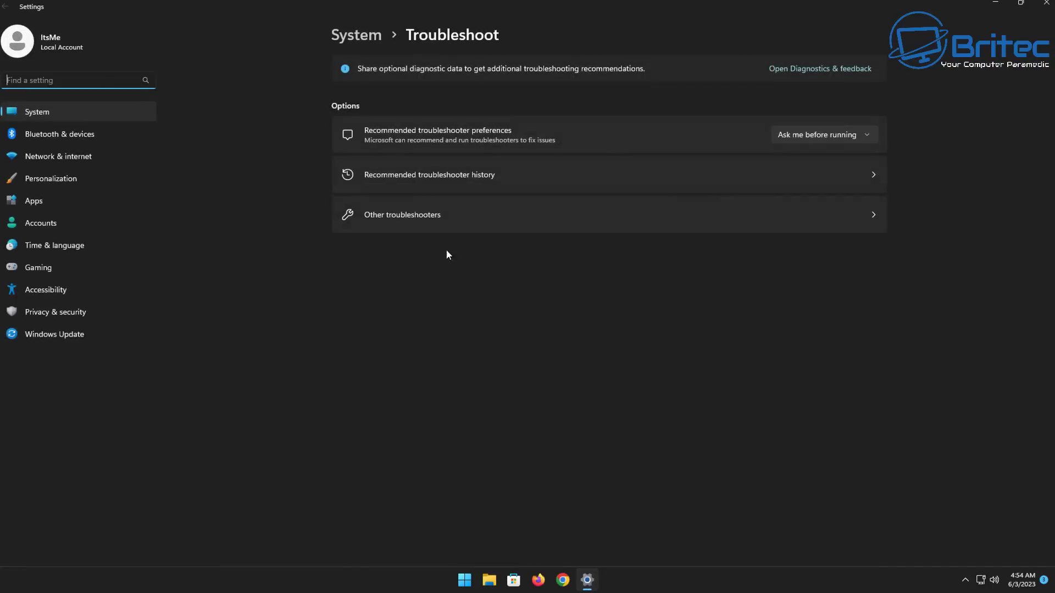
left_click(464, 215)
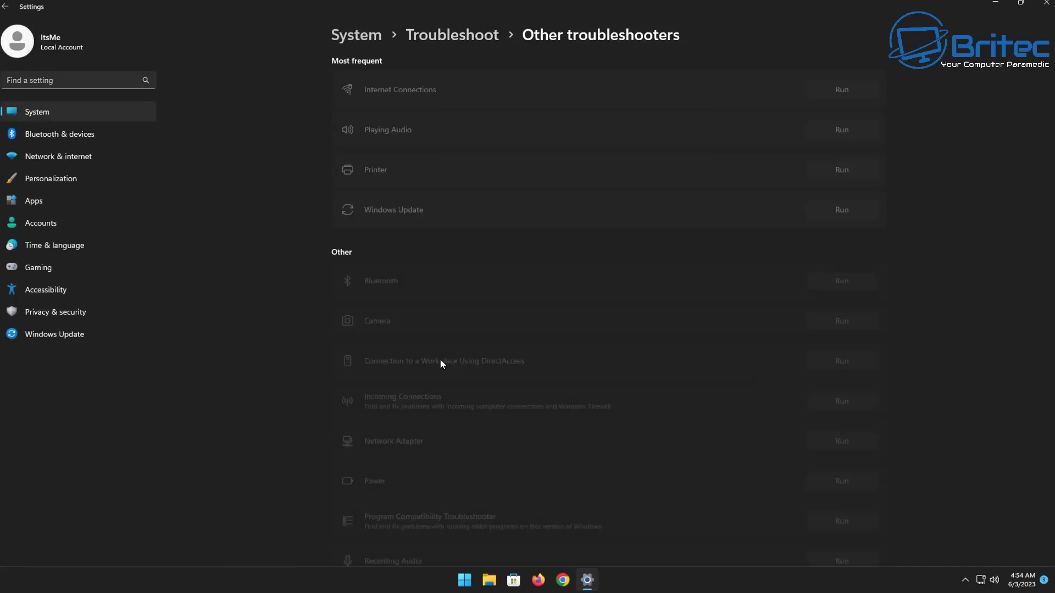
left_click(821, 214)
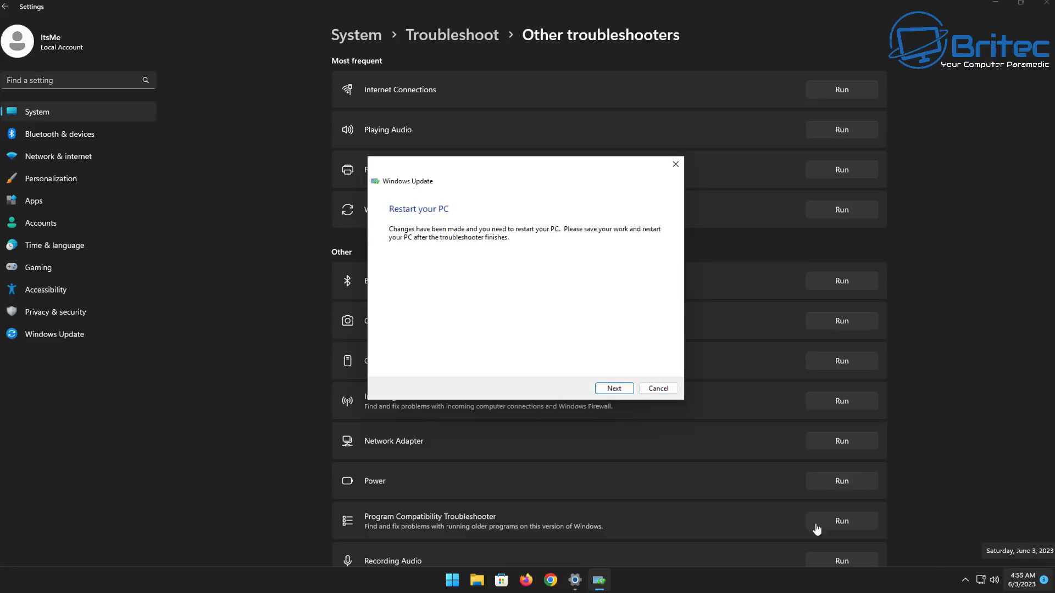
left_click(613, 391)
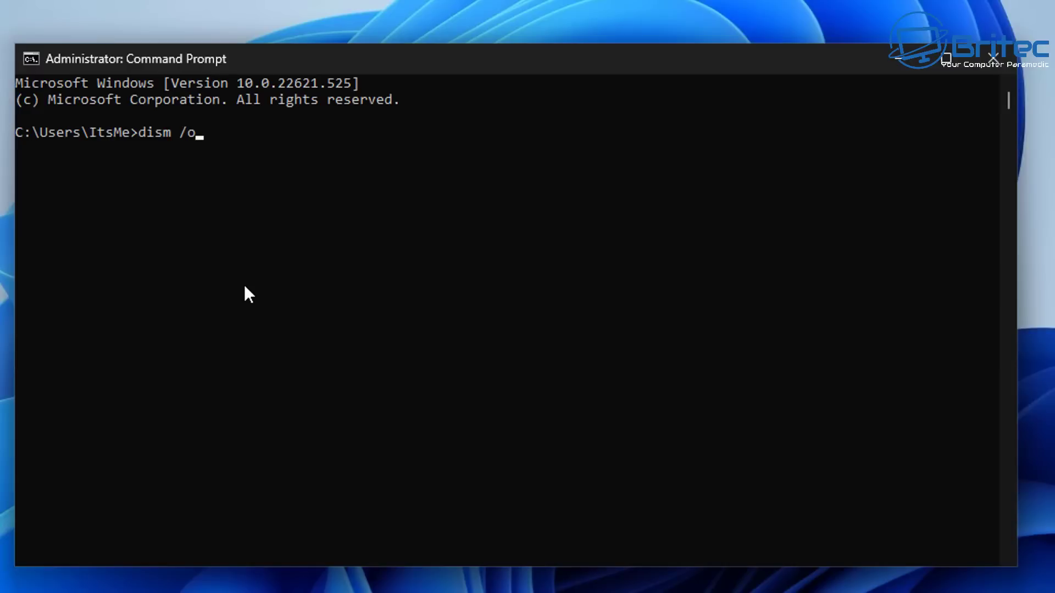
Run 'dism /online /cleanup-image /checkhealth', then recall the command with Up arrow.
type("nline /clean")
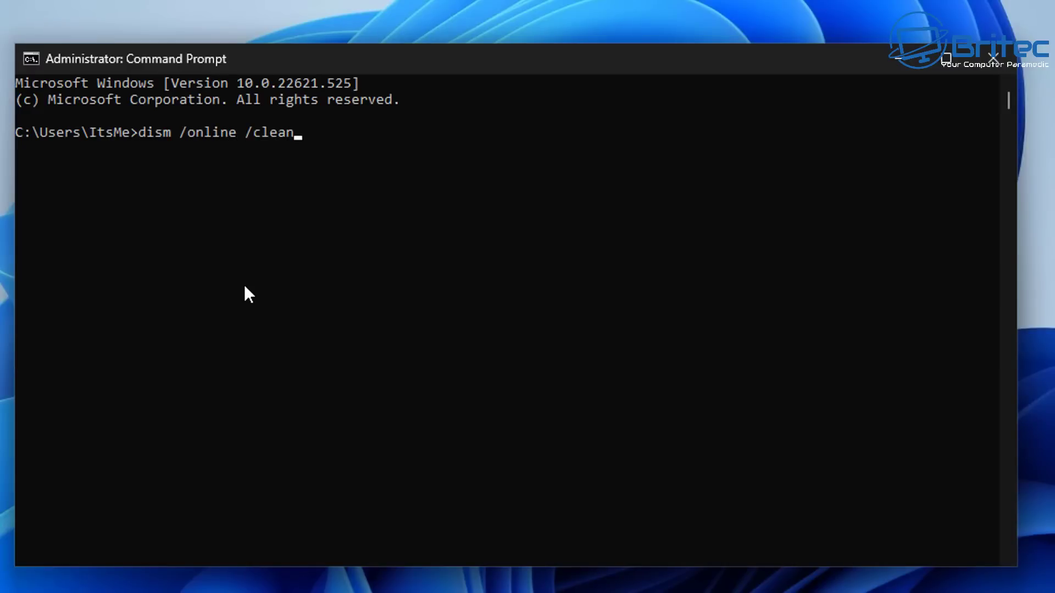
type("up-image /check")
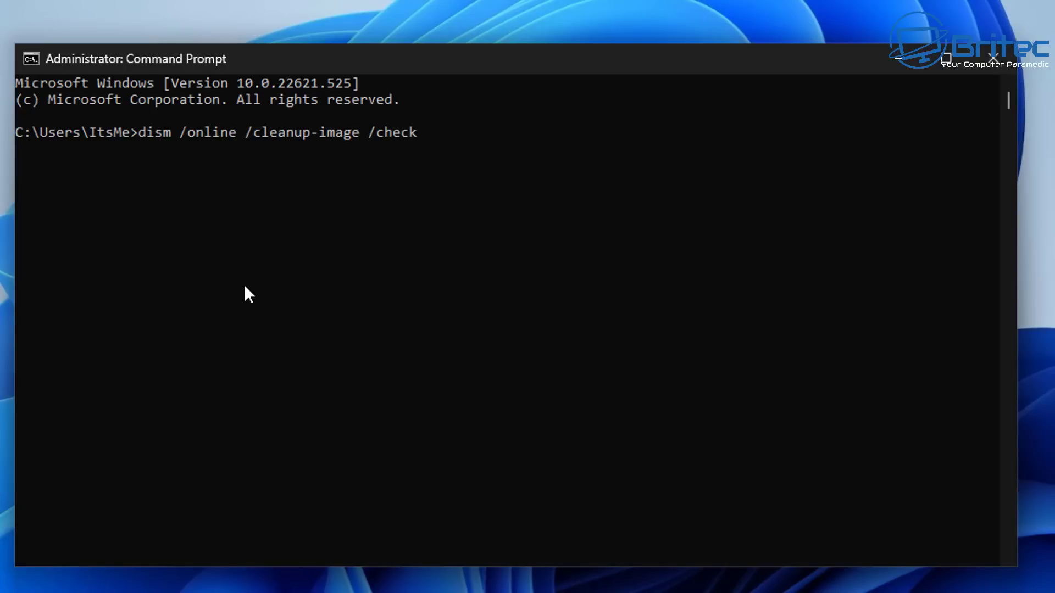
type("health")
key("Return")
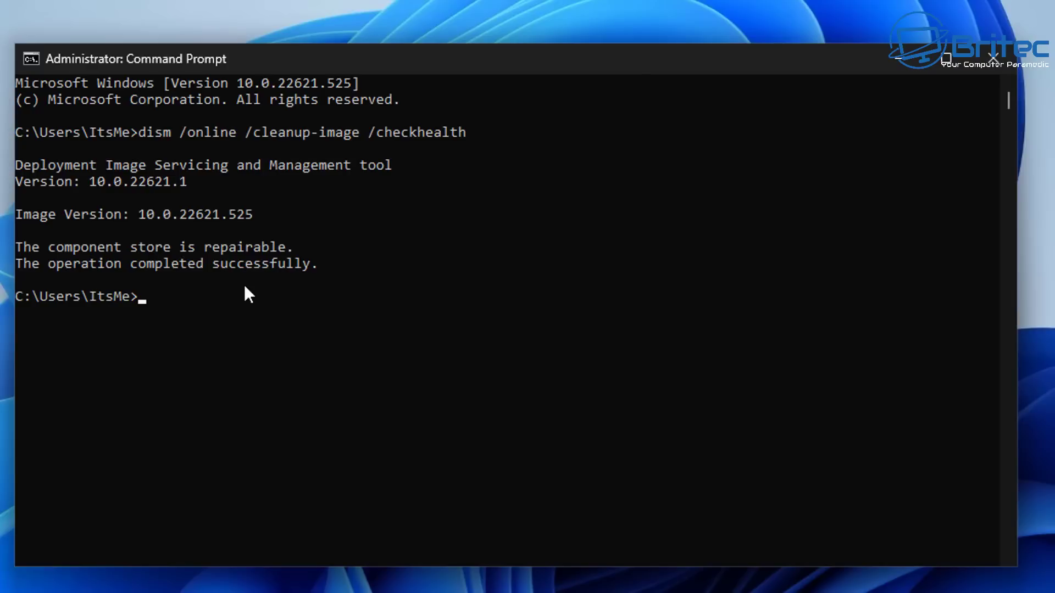
key("Up")
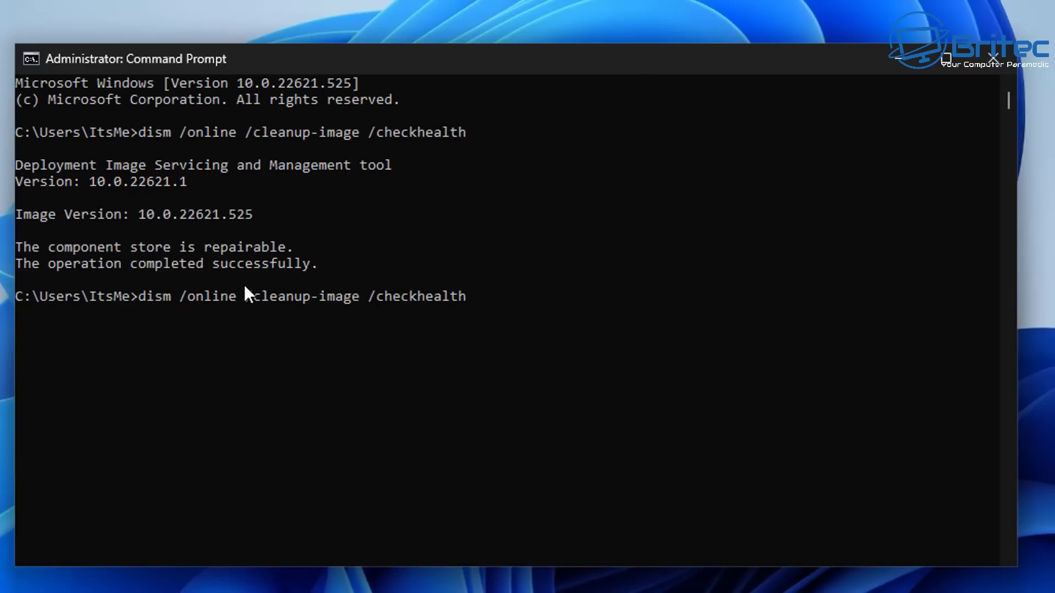
Run the recalled DISM command with /restorehealth and scroll to its 0x800f081f error.
key("BackSpace")
key("BackSpace")
key("BackSpace")
key("BackSpace")
key("BackSpace")
key("BackSpace")
key("BackSpace")
key("BackSpace")
key("BackSpace")
key("BackSpace")
key("BackSpace")
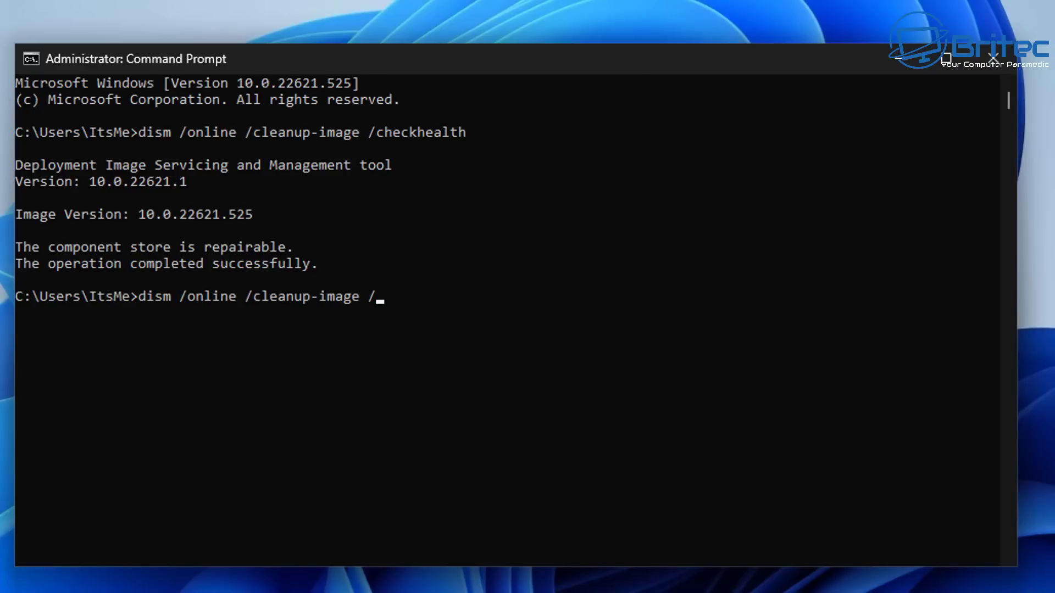
type("restorehealth")
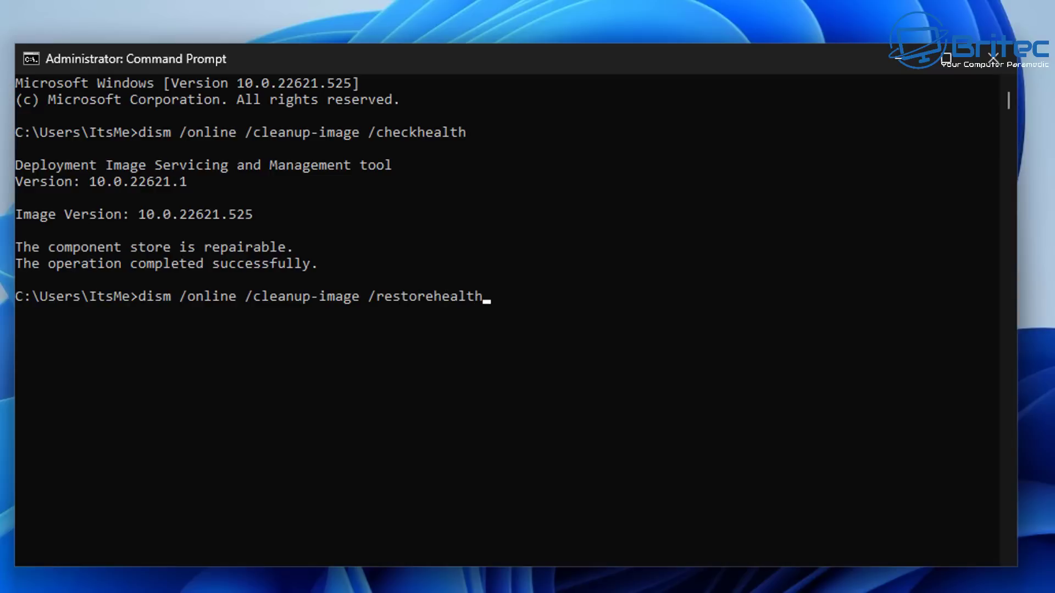
key("Return")
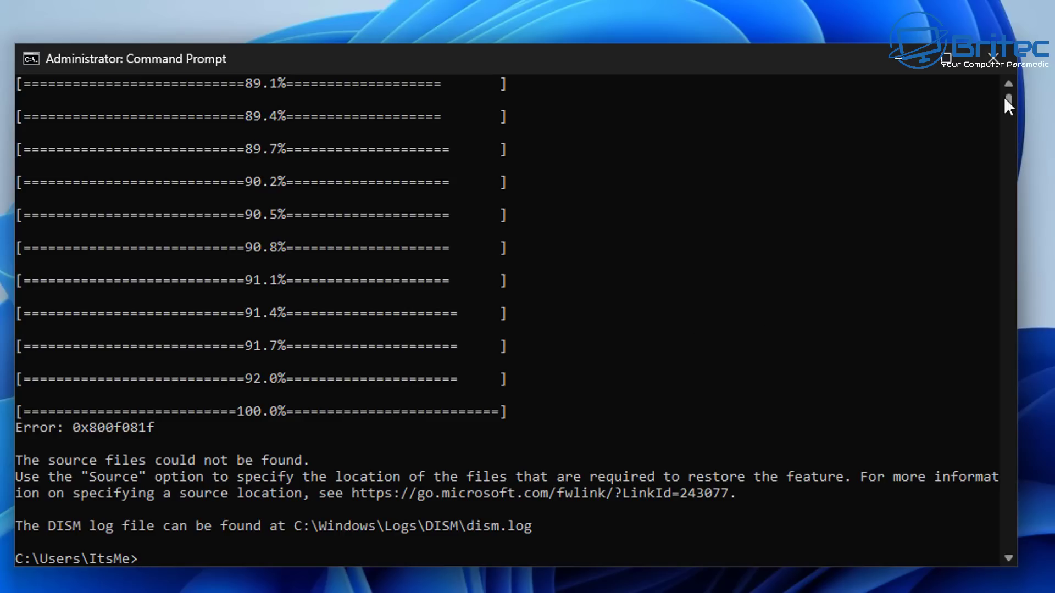
left_click_drag(1011, 100, 1013, 91)
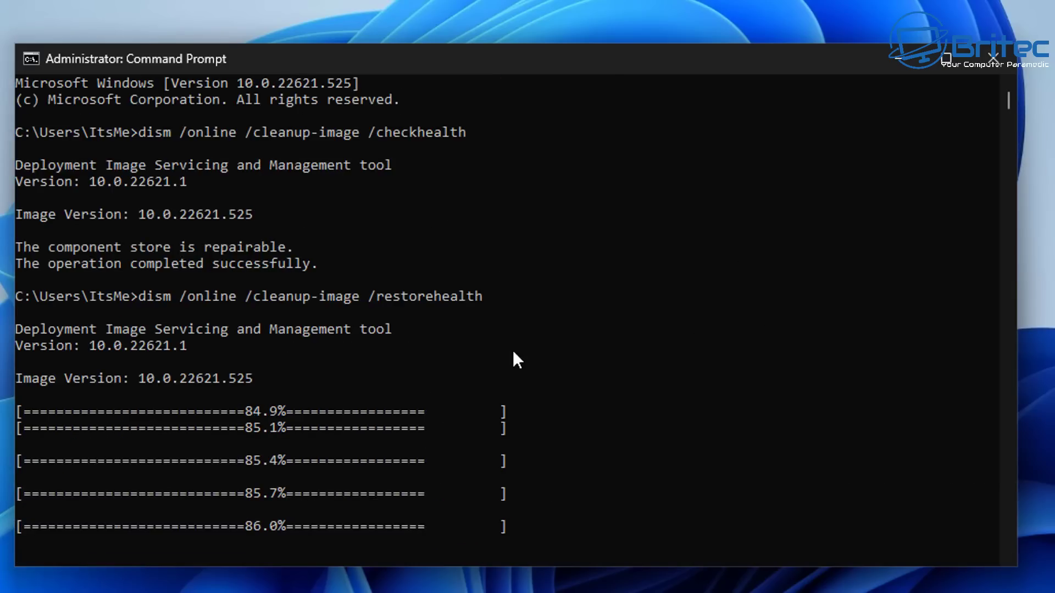
scroll(390, 414, "down", 3)
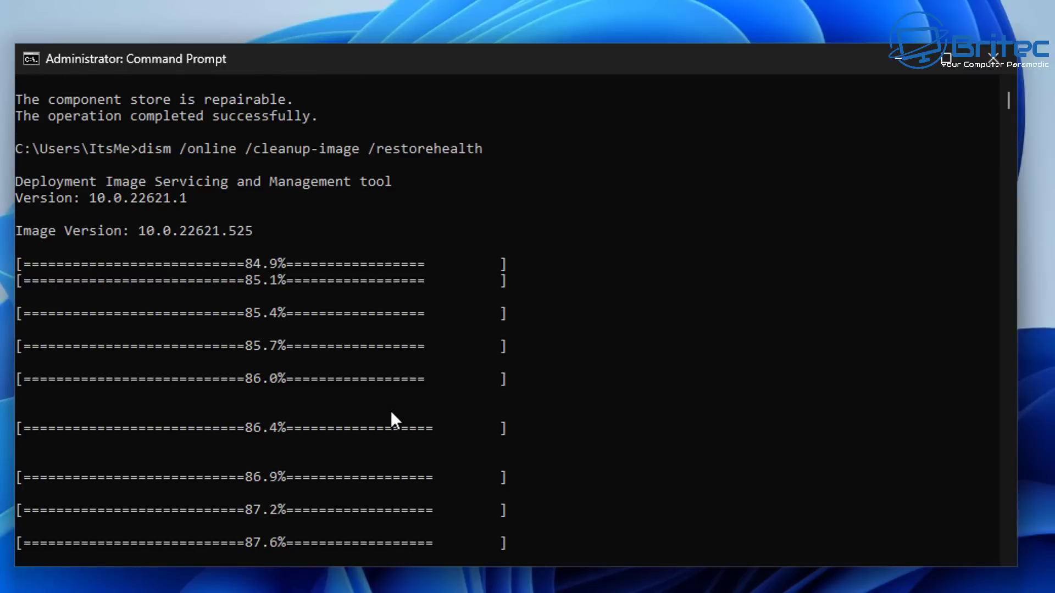
scroll(390, 413, "down", 12)
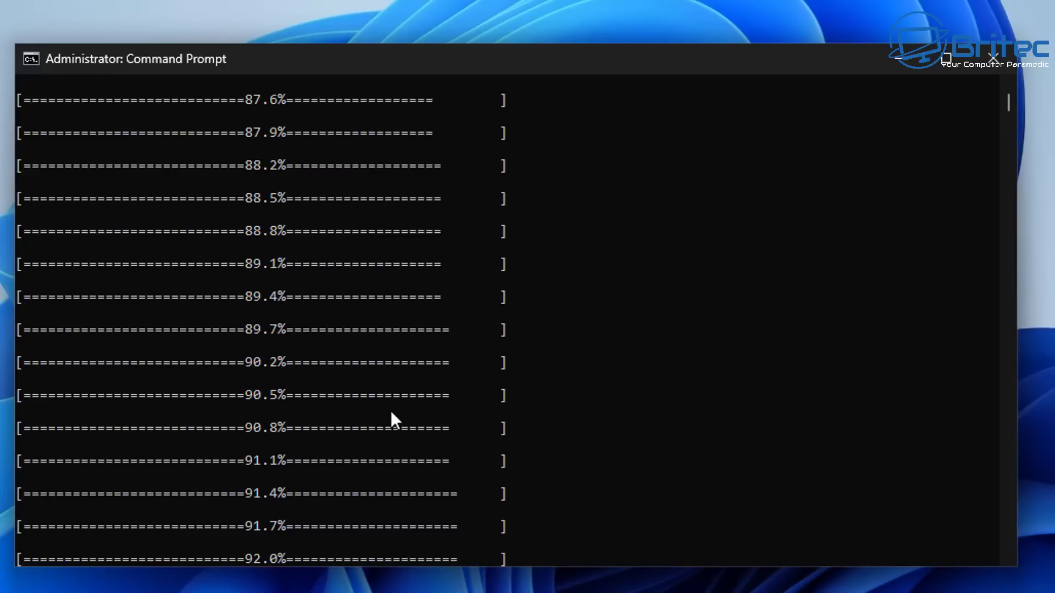
scroll(364, 420, "down", 1)
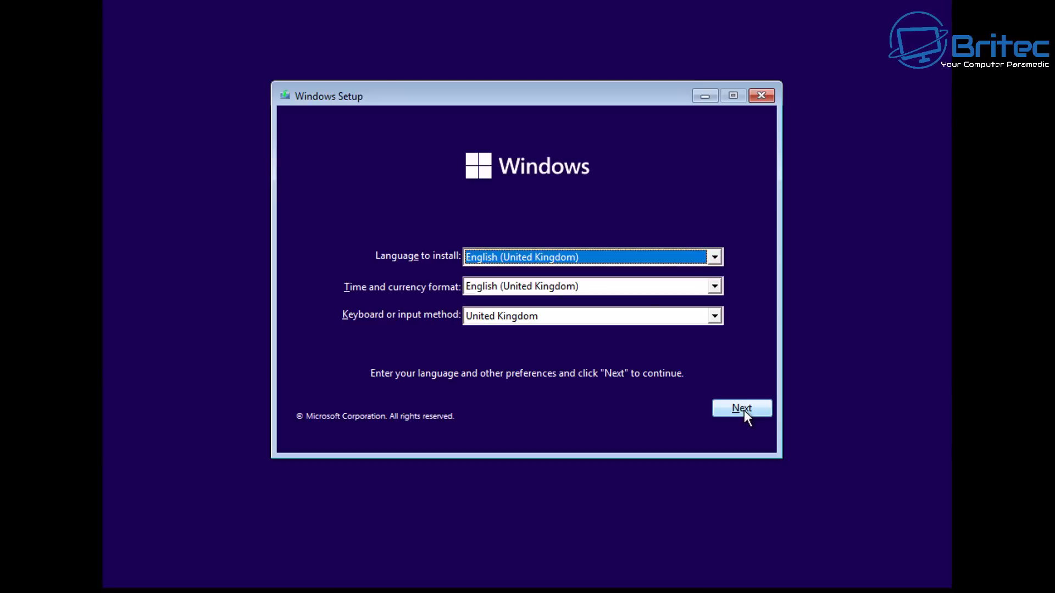
Get past Windows Setup's language screen and open Command Prompt from Troubleshoot's Advanced options.
left_click(745, 409)
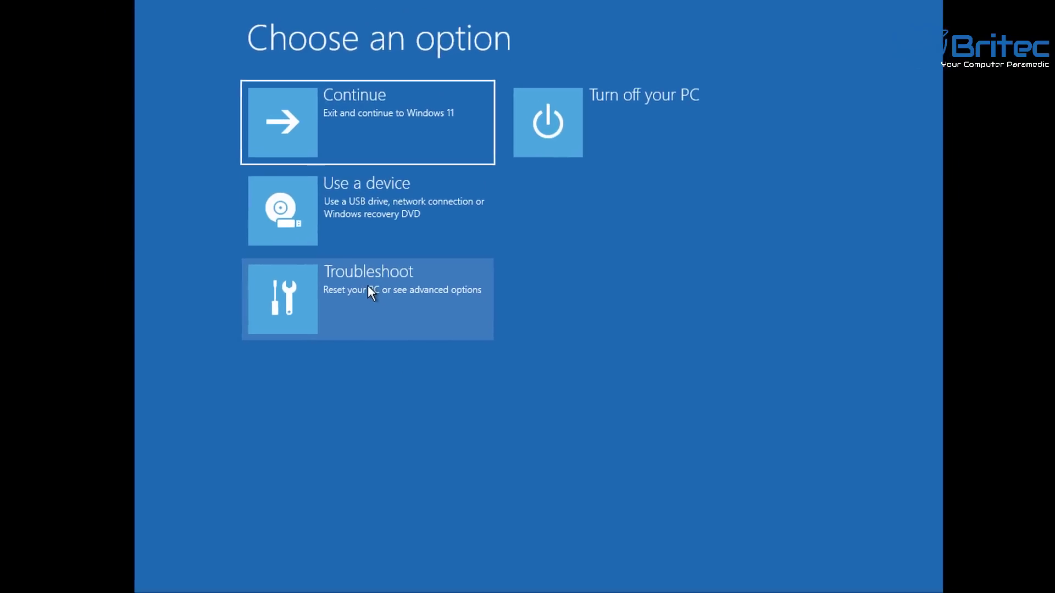
key("Down")
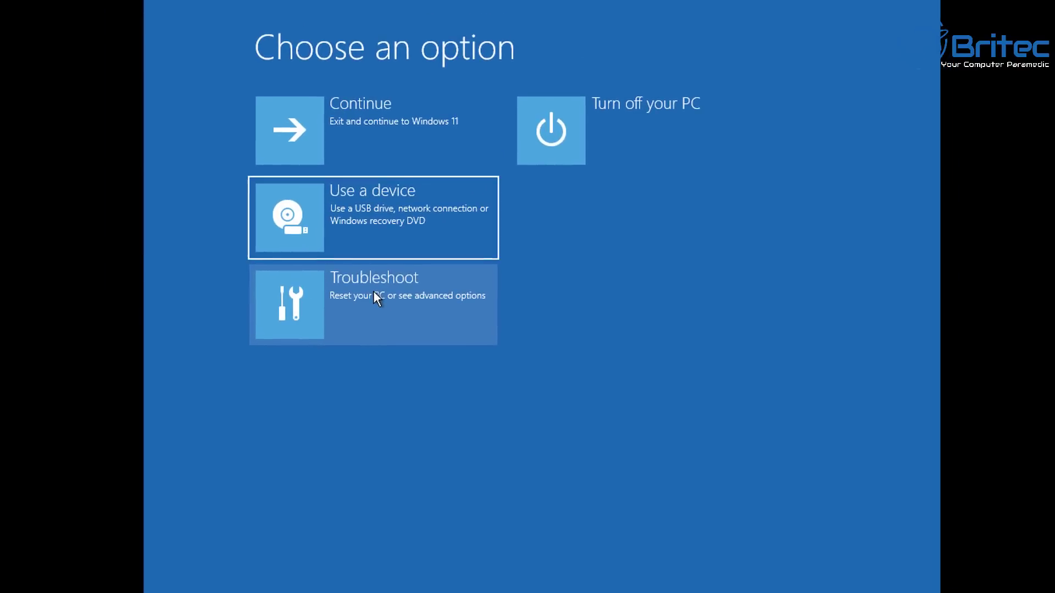
key("Down")
key("Return")
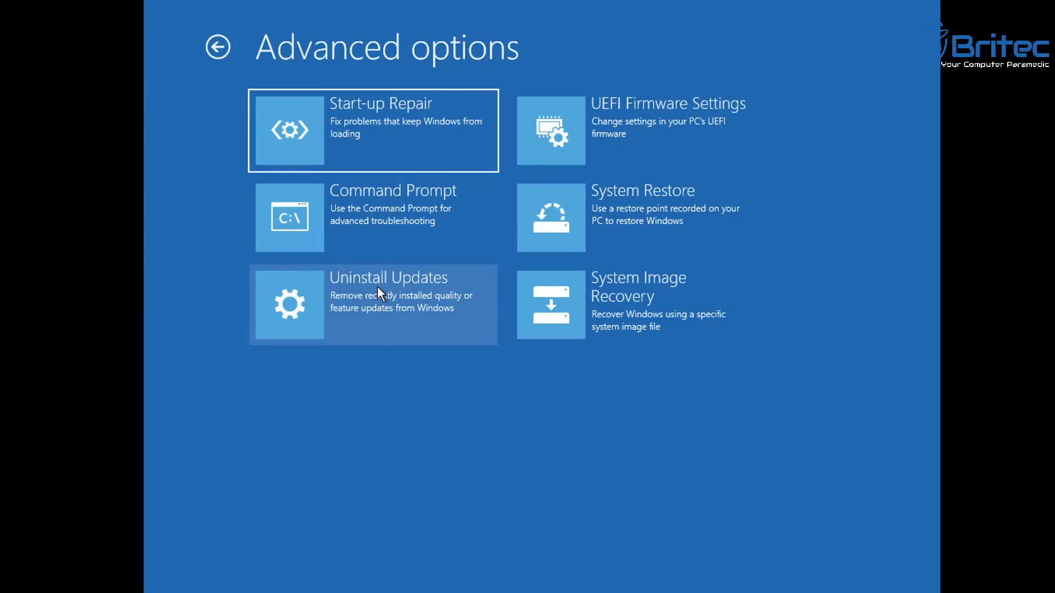
left_click(369, 226)
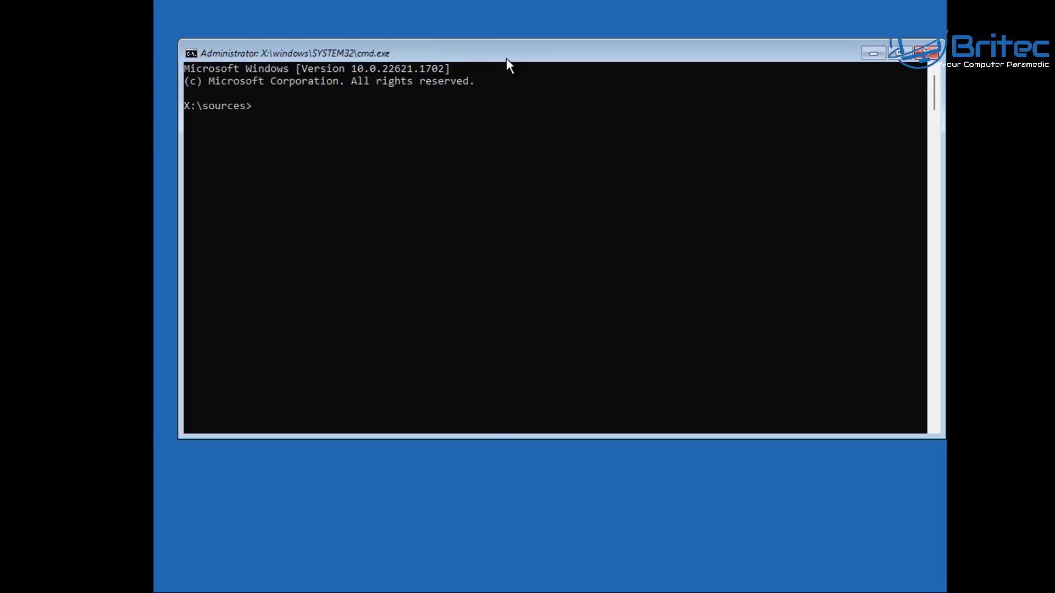
Run sfc /scannow /offbootdir=c:\ /offwindir=c:\windows to scan drive C's system files offline.
left_click_drag(506, 58, 503, 83)
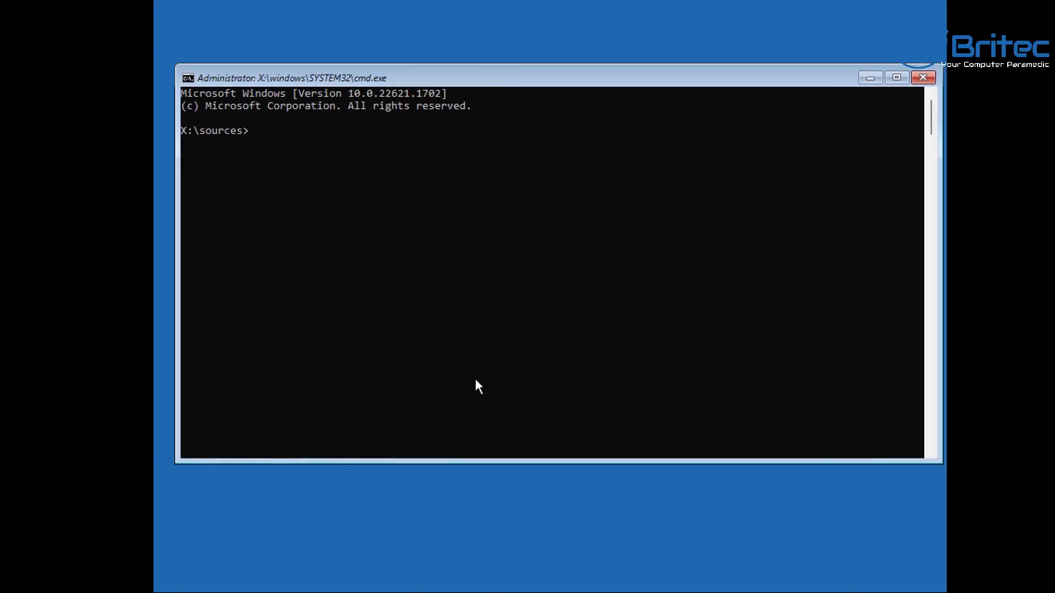
type("sfc /scannow /of")
type("fbootdir=c")
type(":\\ /")
type("offwind")
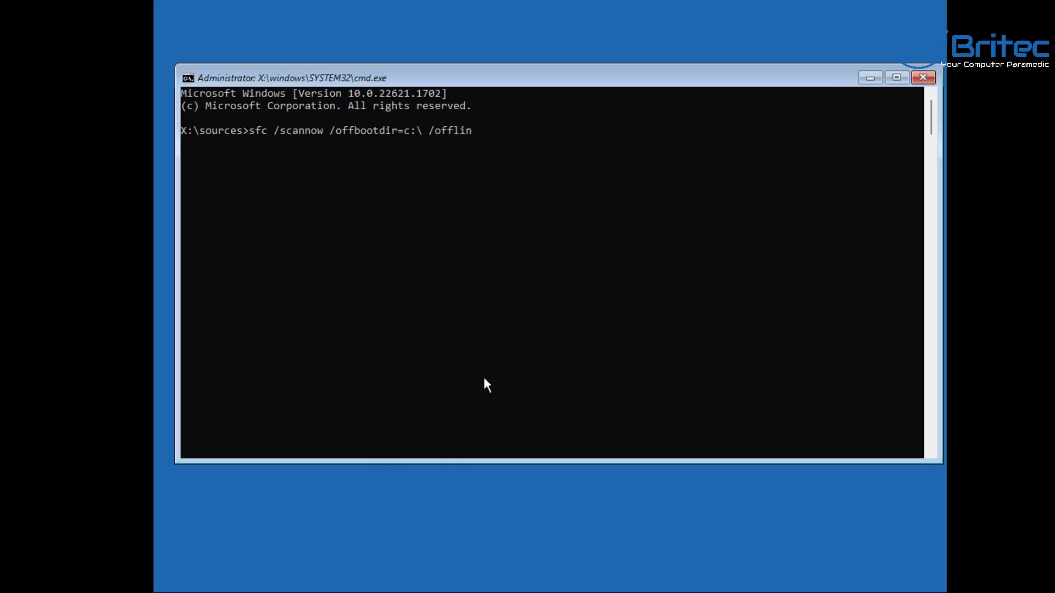
type("ir=c:\\windows")
key("Return")
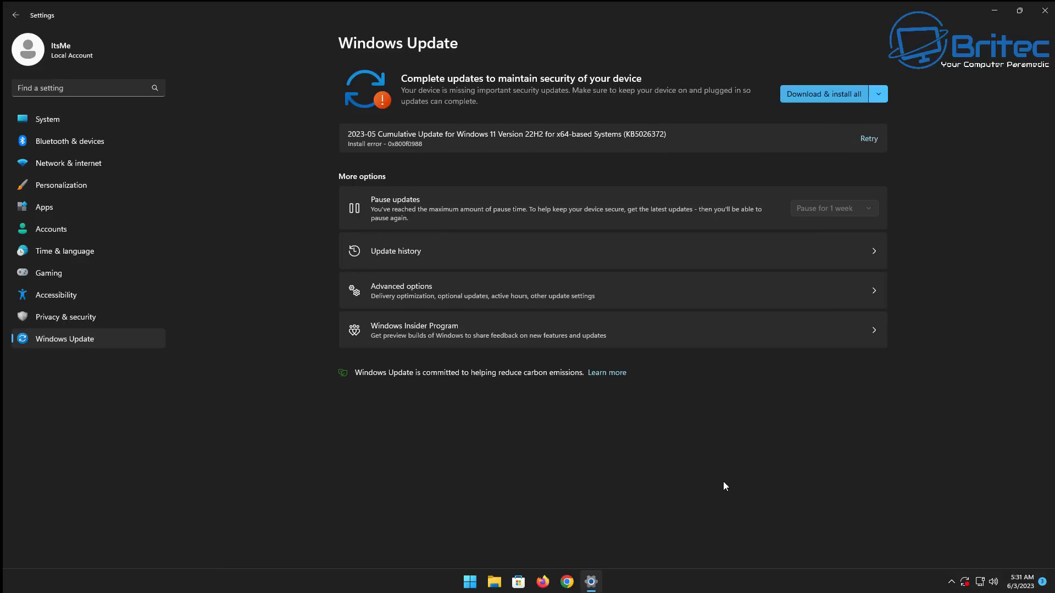
Close Settings, relaunch it from Start, and scroll down the System page toward Recovery.
left_click(1045, 17)
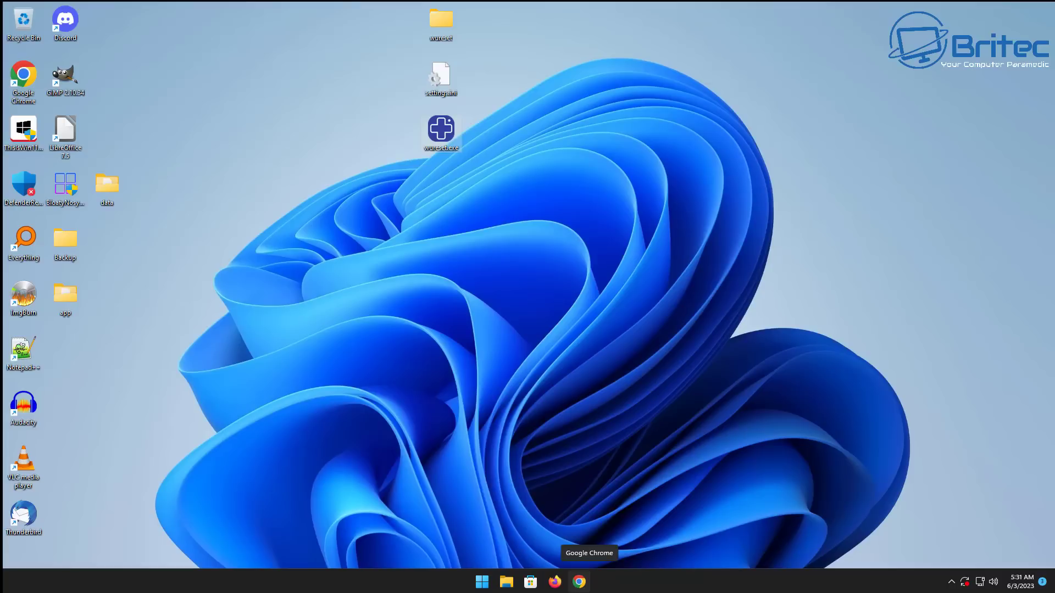
left_click(483, 582)
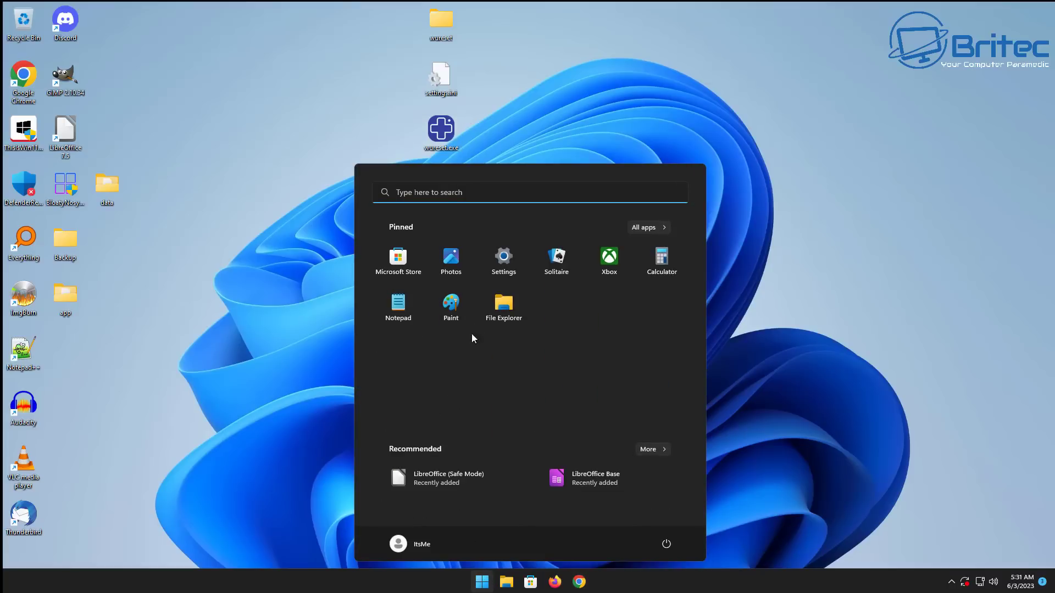
left_click(502, 258)
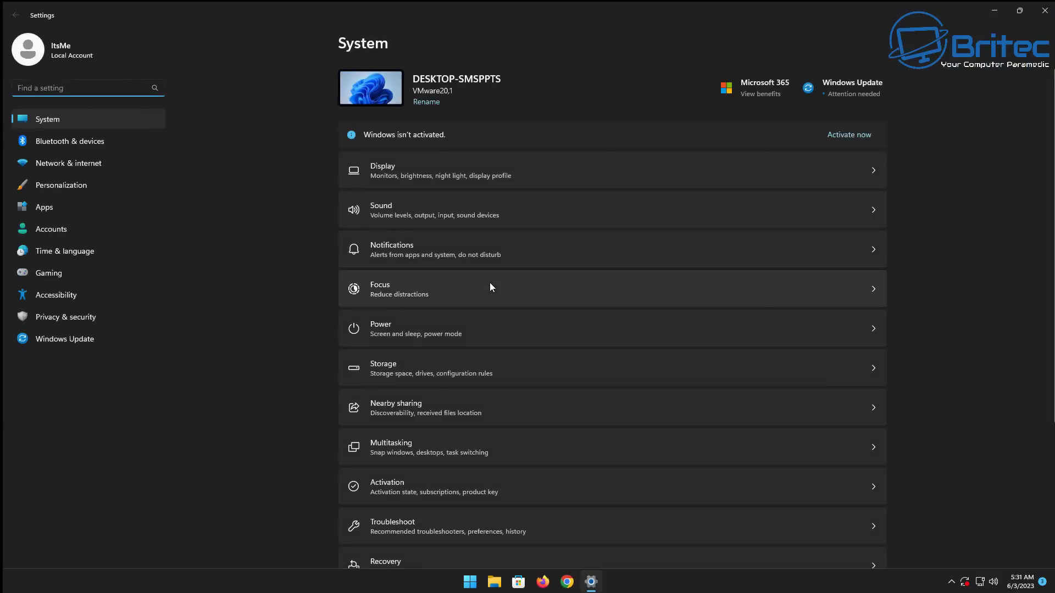
scroll(490, 284, "down", 3)
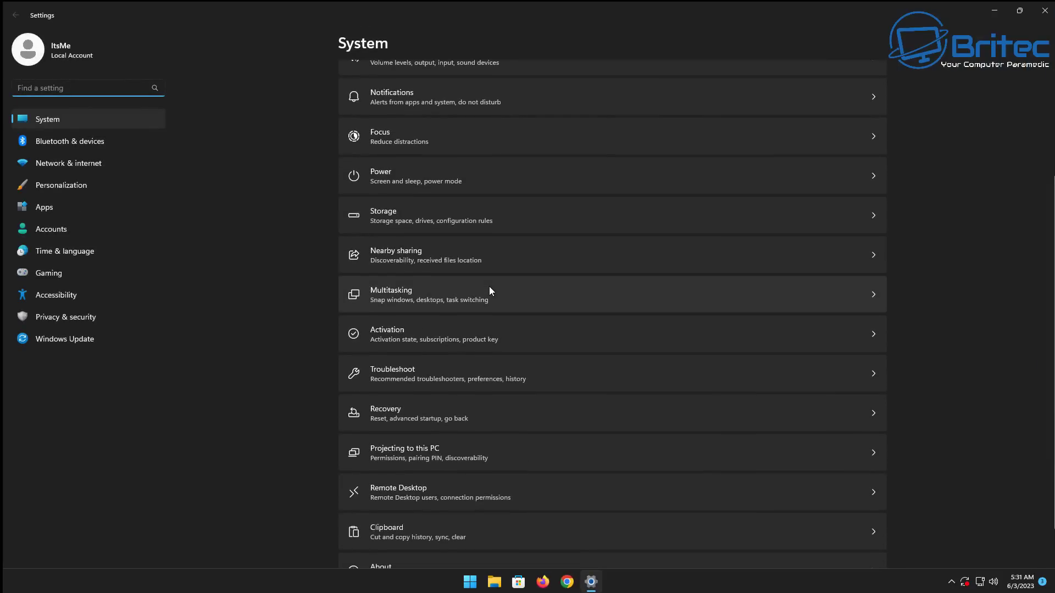
From the Recovery page, reset this PC with Keep my files and Cloud download.
left_click(423, 407)
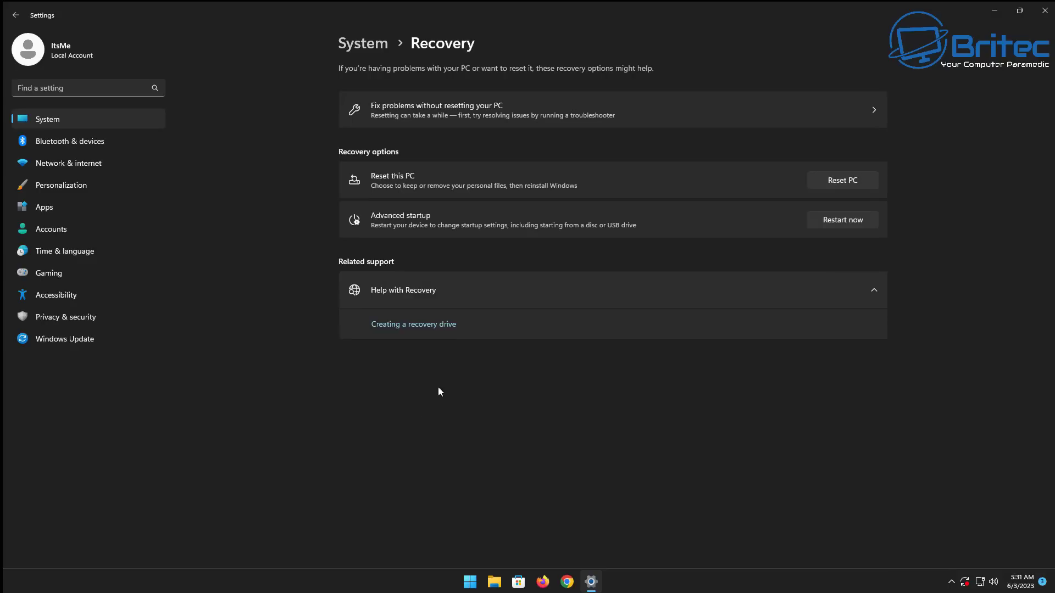
left_click(841, 178)
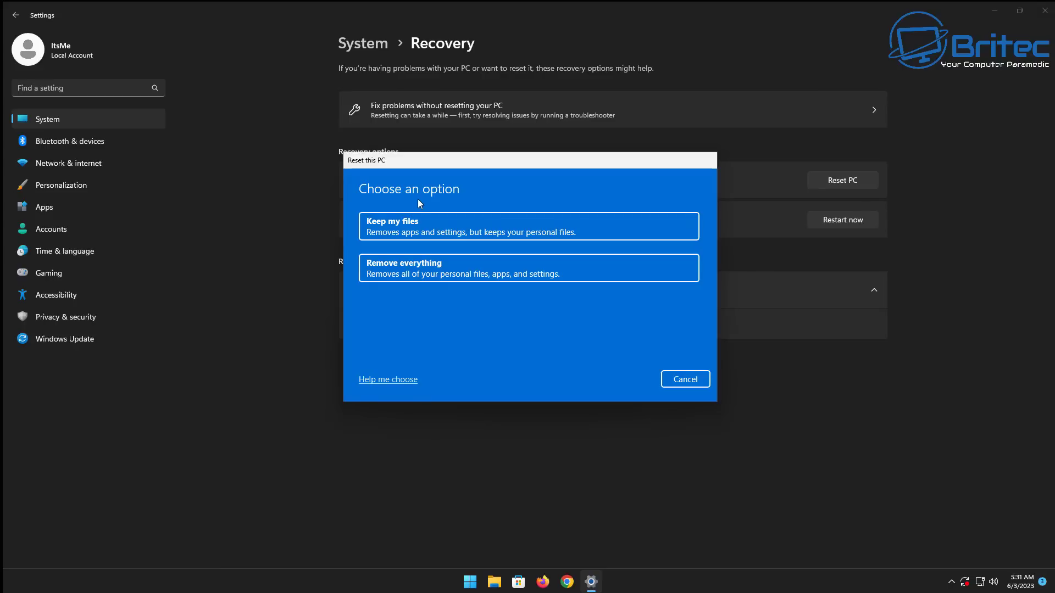
left_click(432, 232)
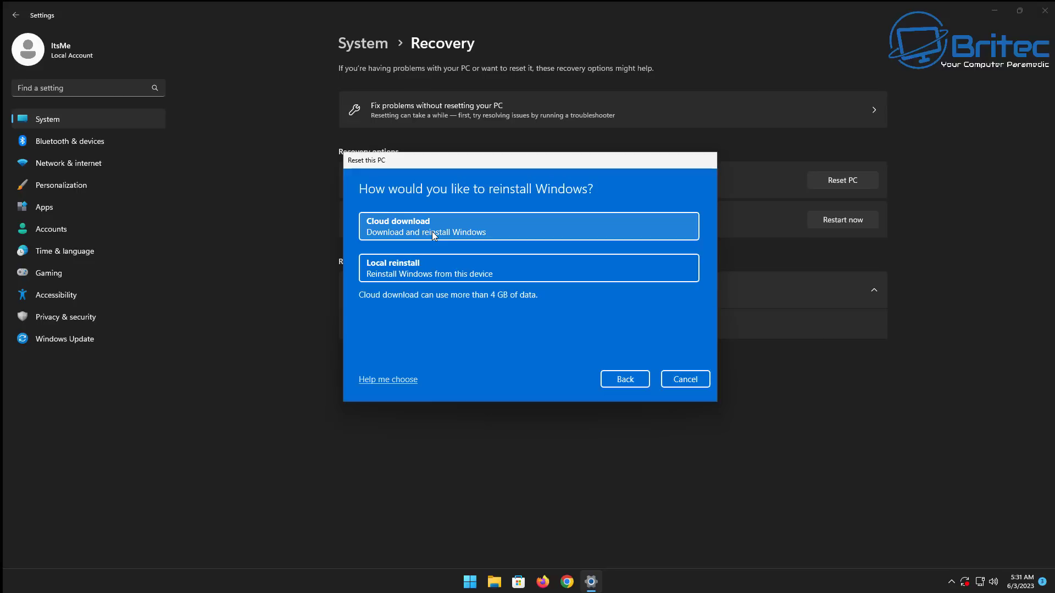
left_click(432, 232)
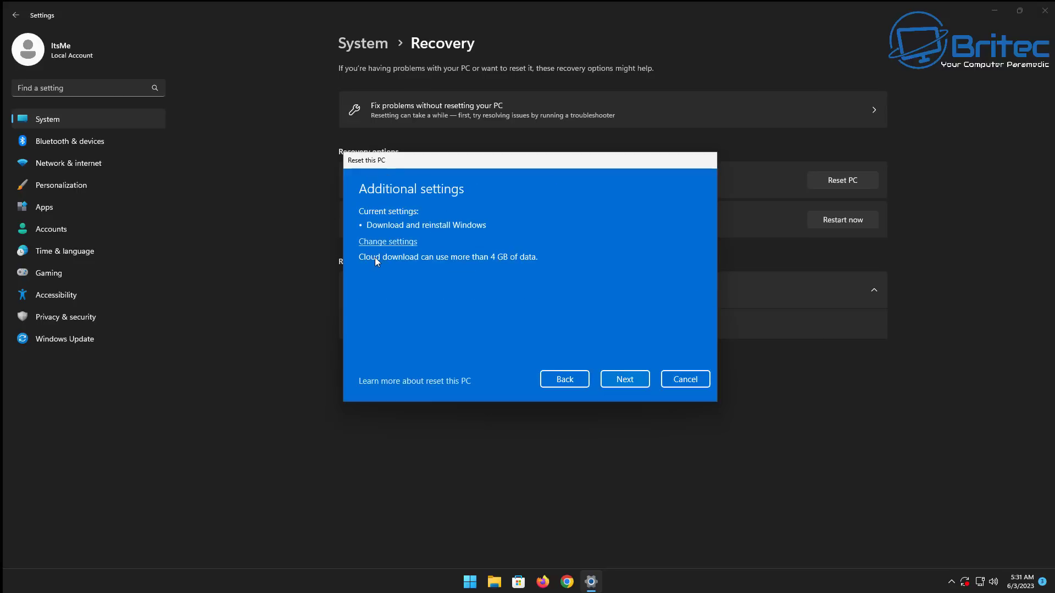
left_click(621, 388)
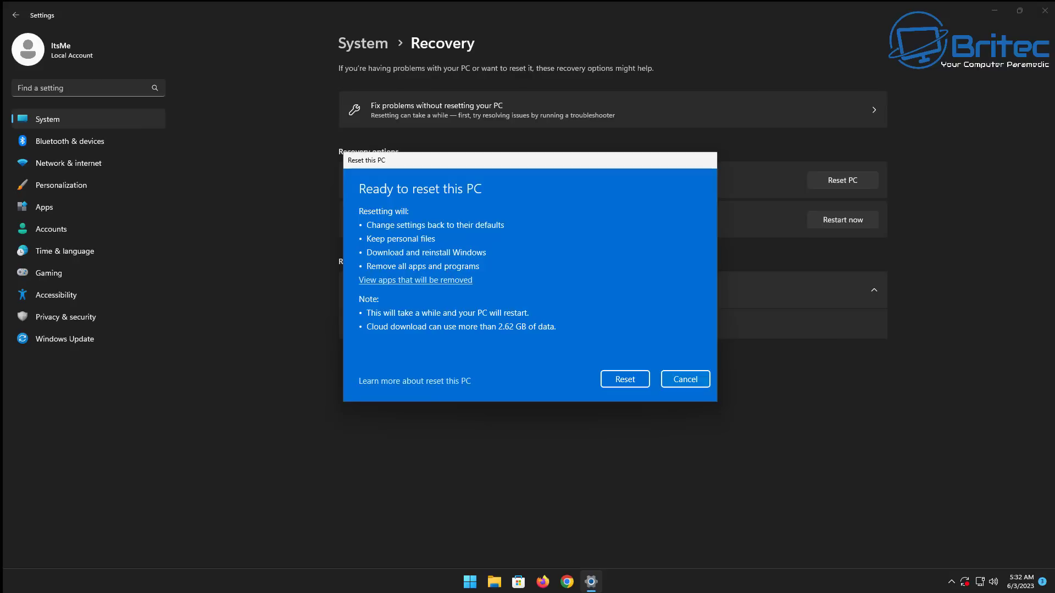
left_click(630, 379)
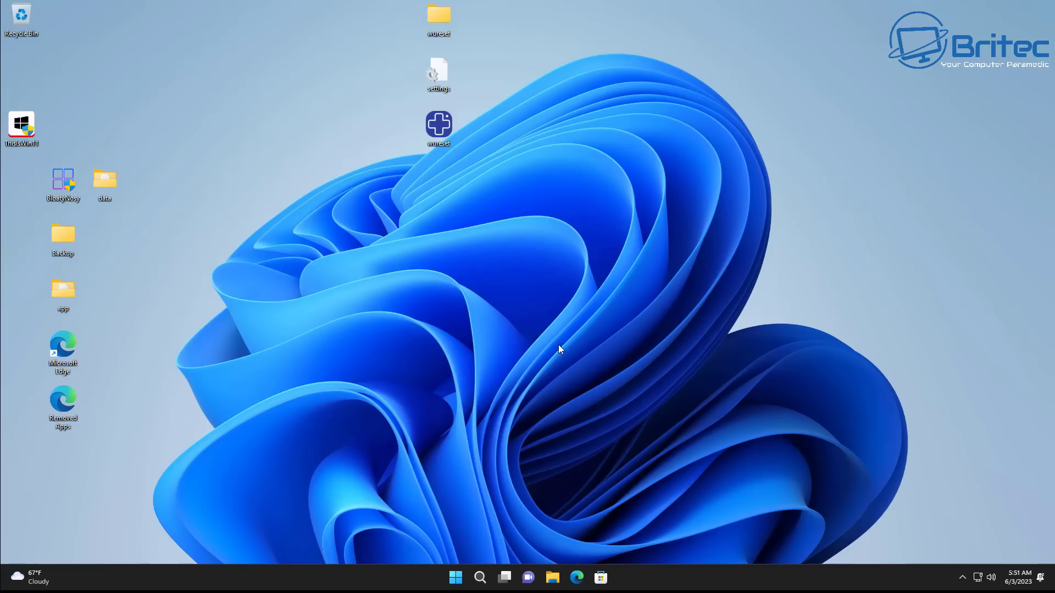
Relaunch Settings maximized and run Check for updates on the Windows Update page.
left_click(448, 577)
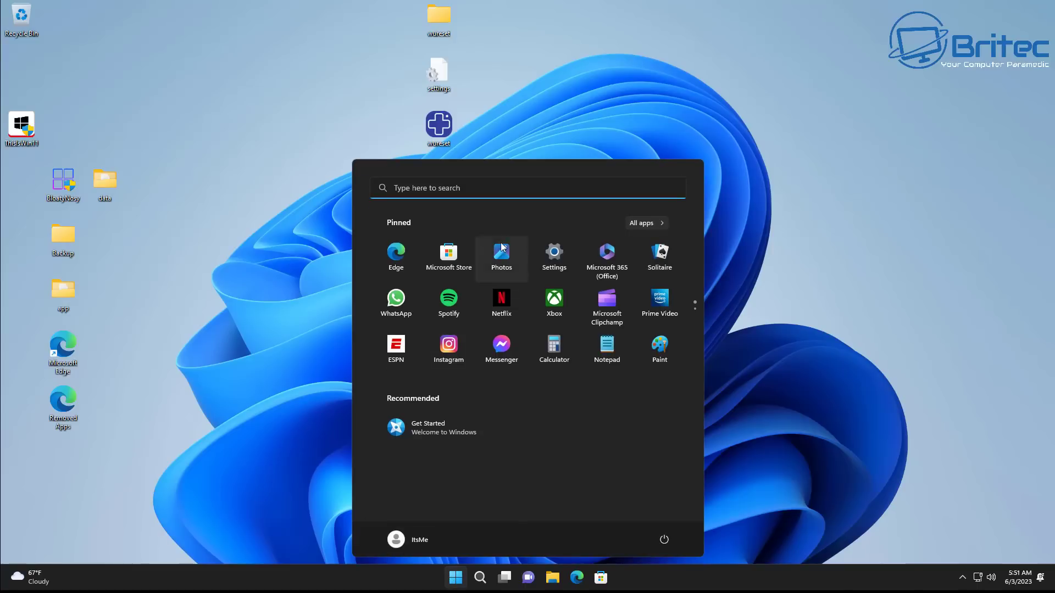
left_click(568, 254)
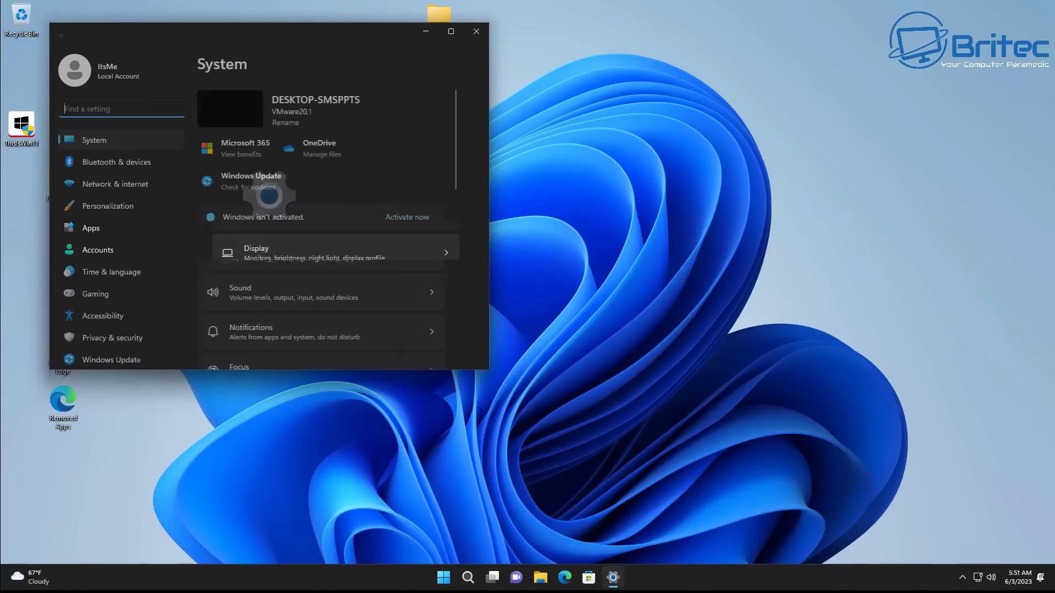
left_click(450, 32)
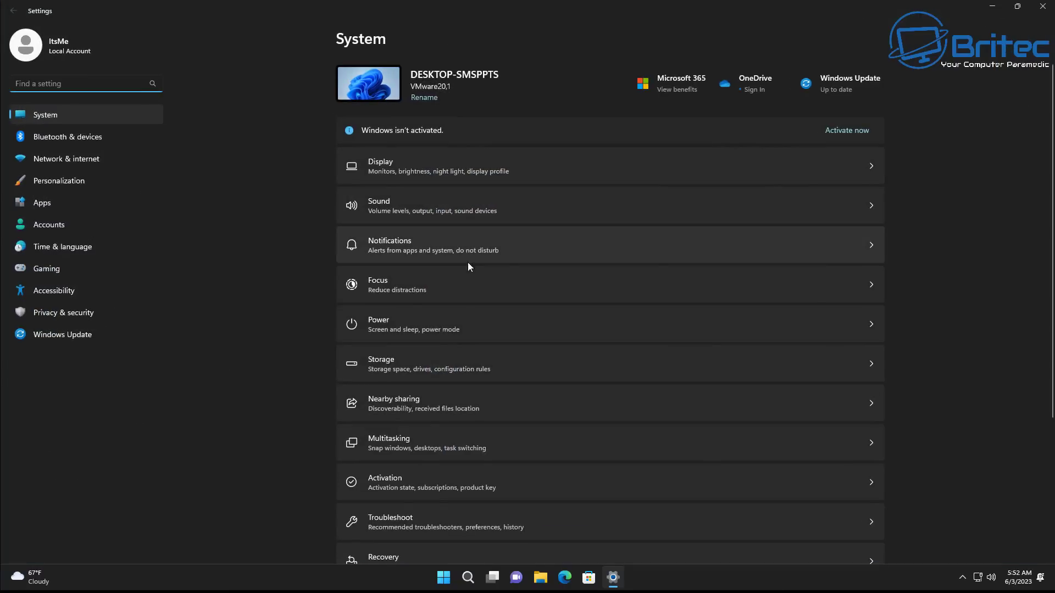
left_click(63, 334)
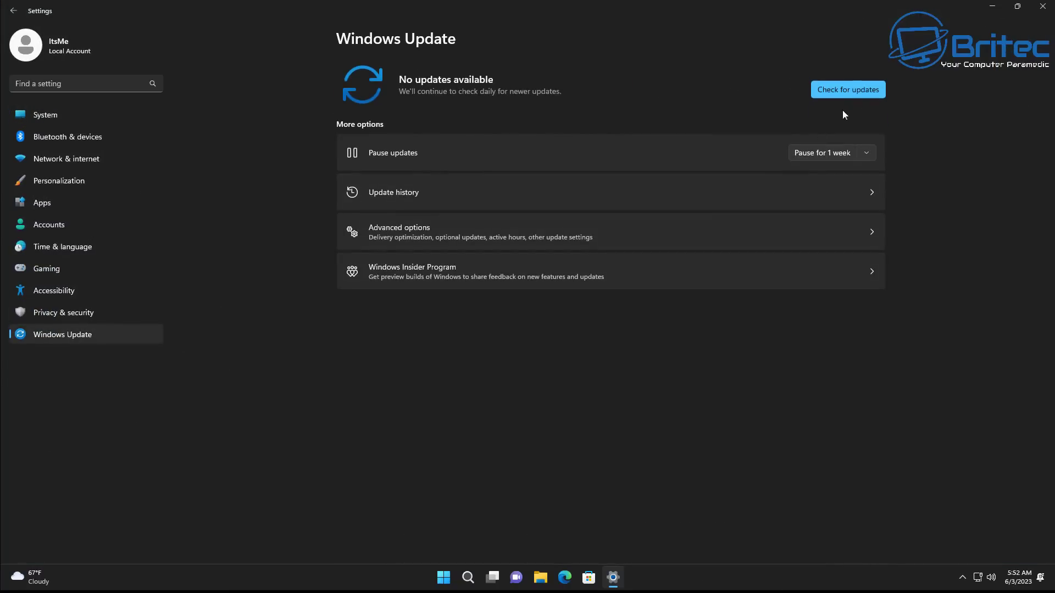
left_click(841, 94)
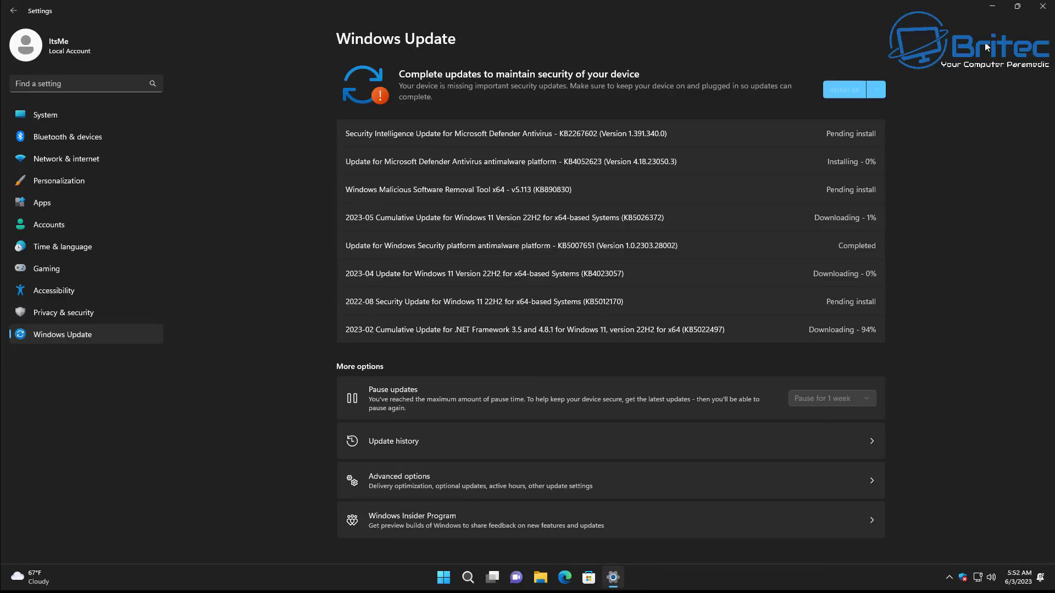
Minimize the Settings window to show the desktop.
left_click(993, 9)
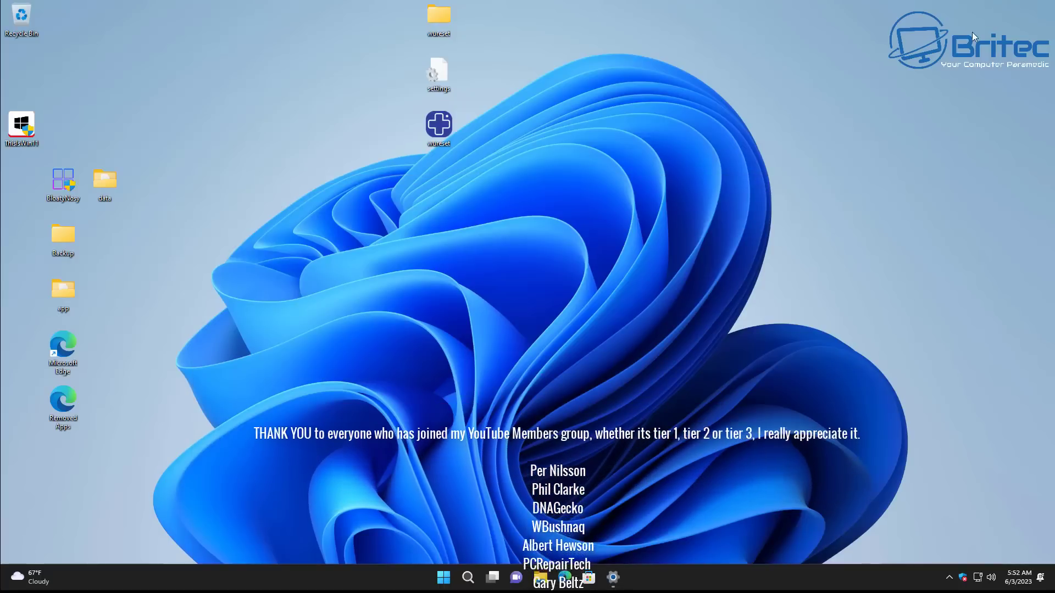